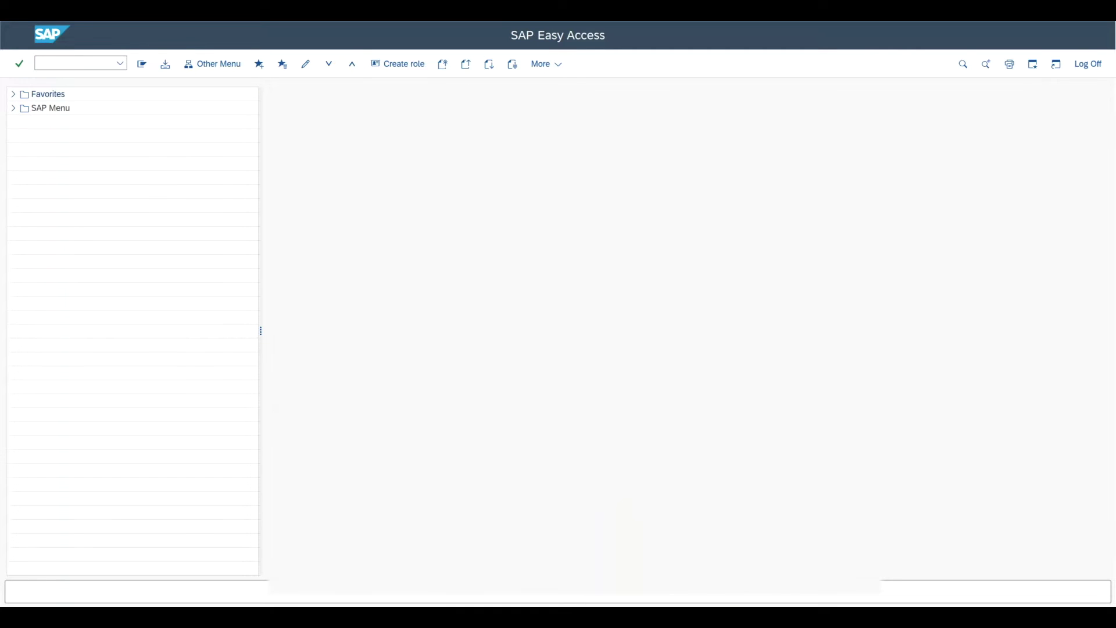
Open the Company Code overview table with transaction OX02.
left_click(99, 63)
type("ox02")
key("Return")
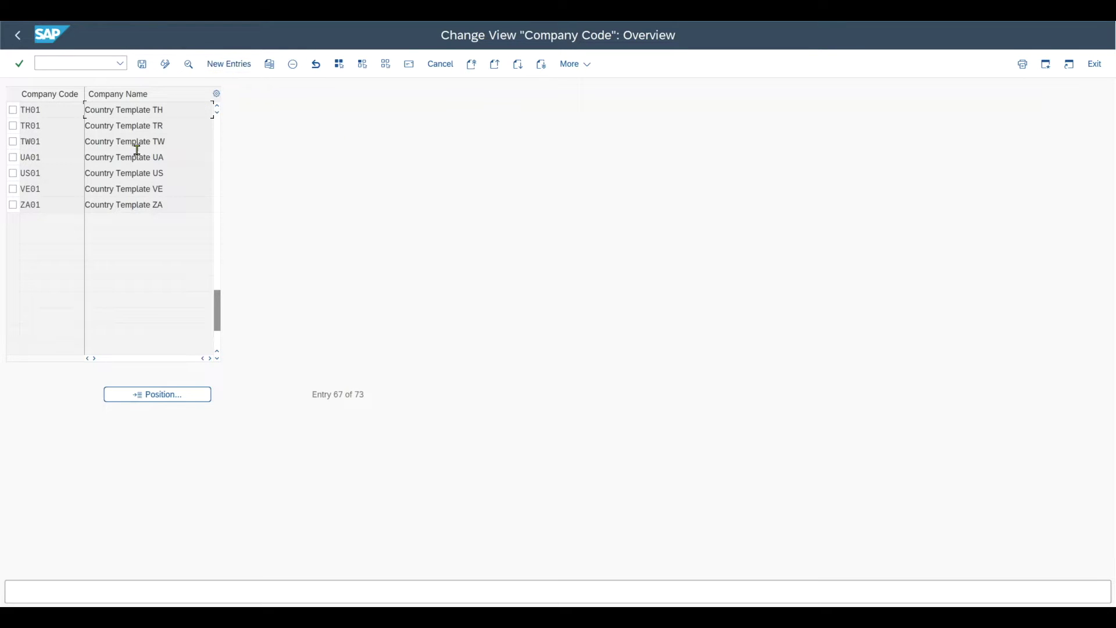
Select company code US01 and copy it as the template for a new entry.
left_click(13, 174)
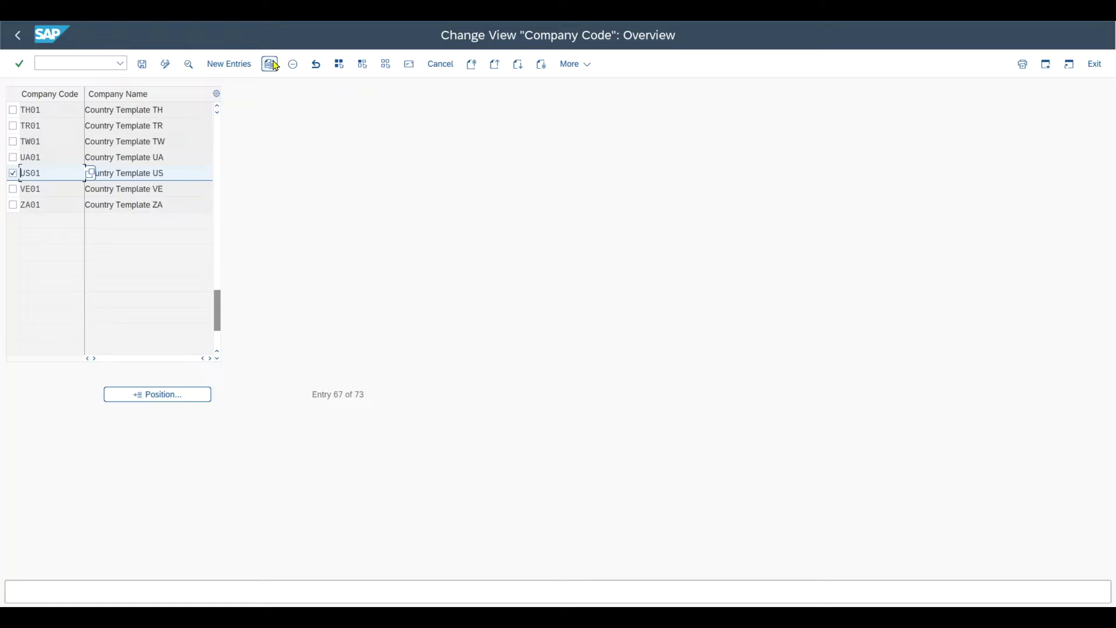
left_click(276, 66)
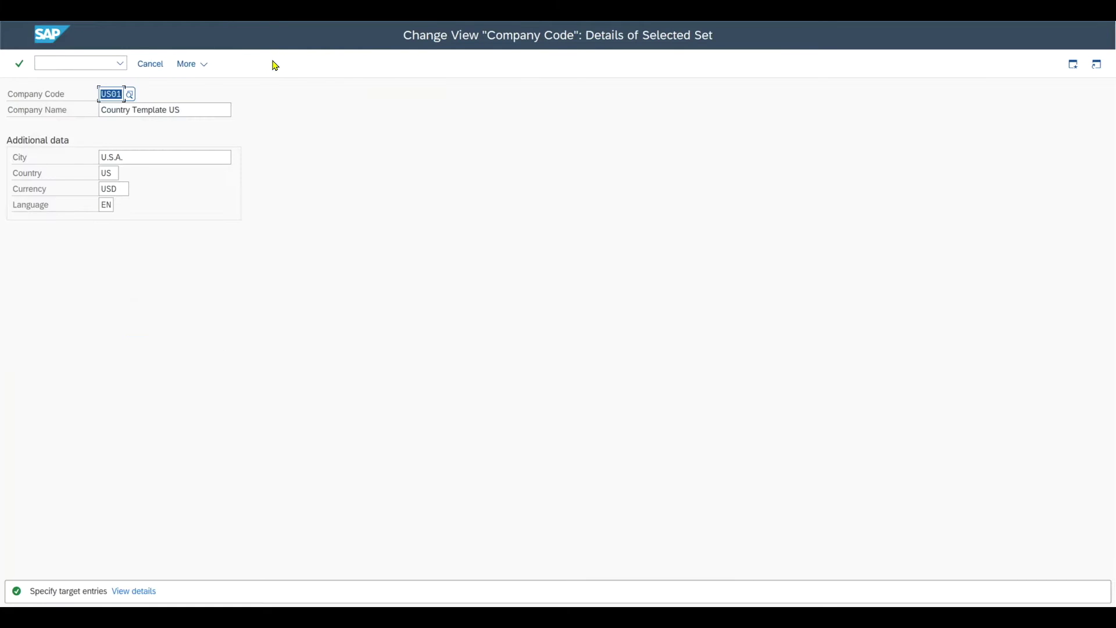
Replace US01 with company code ABC1 and set the company name to 'Test Company Code'.
left_click(227, 110)
type("ABC1")
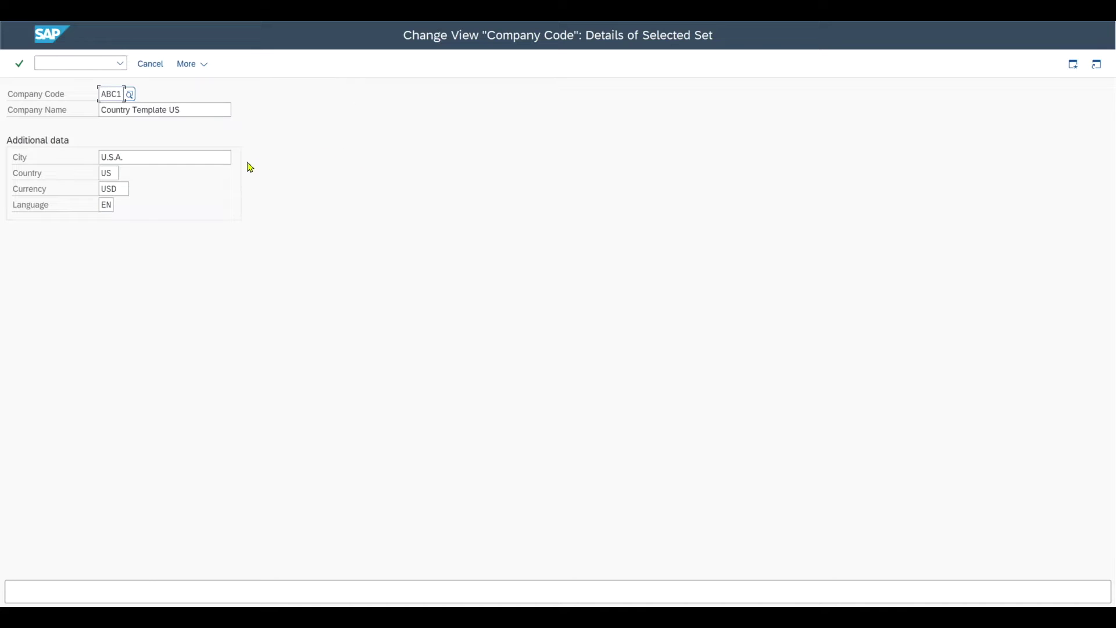
left_click_drag(197, 112, 100, 100)
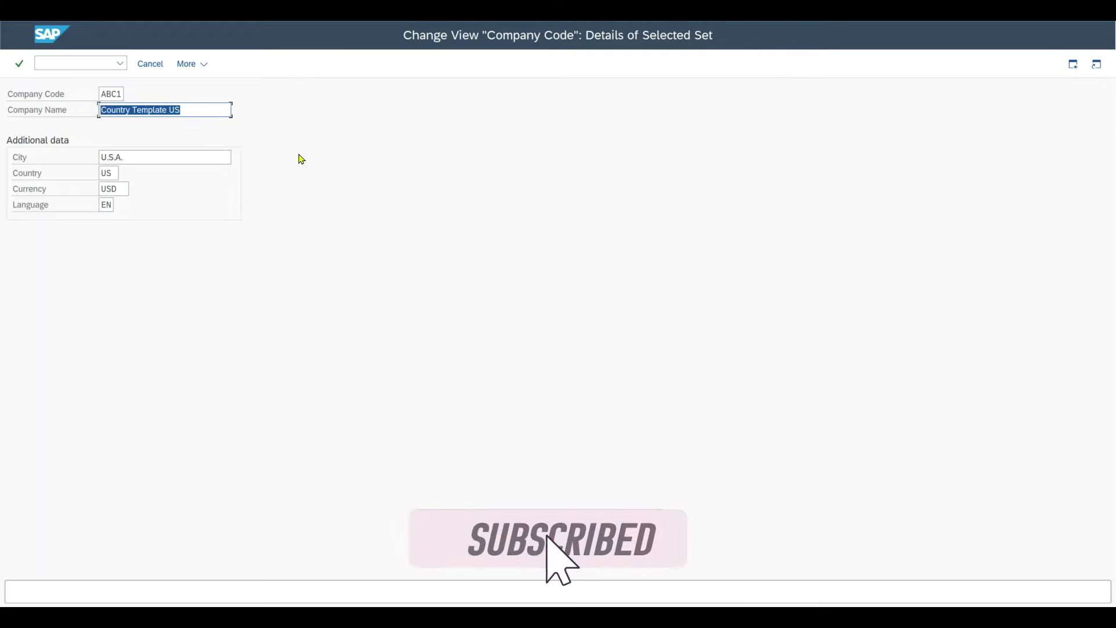
type("T")
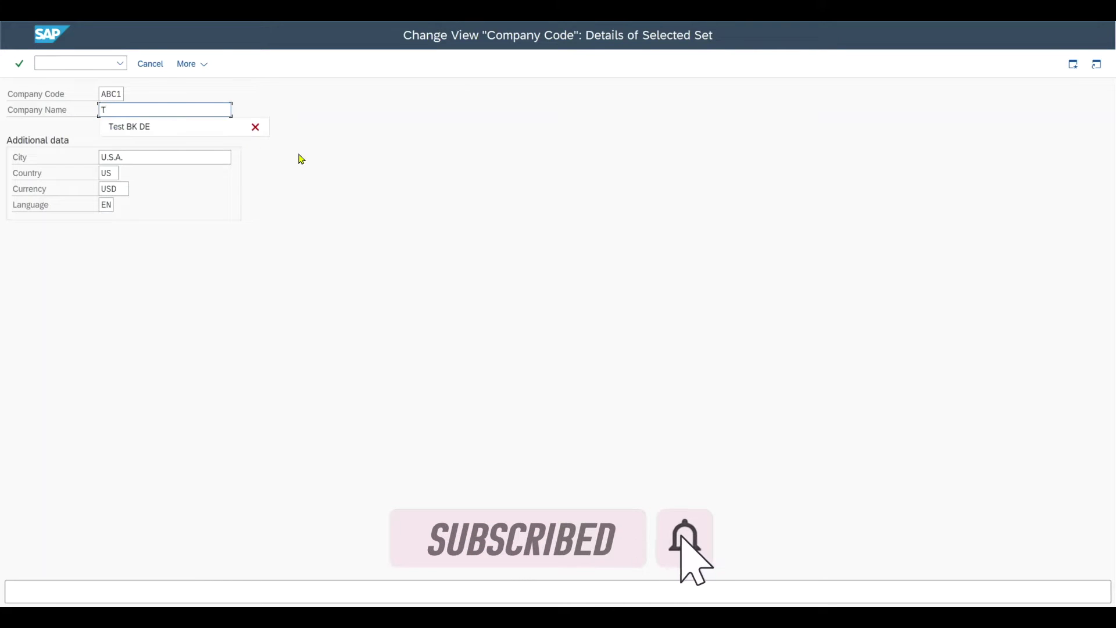
type("est Company Code")
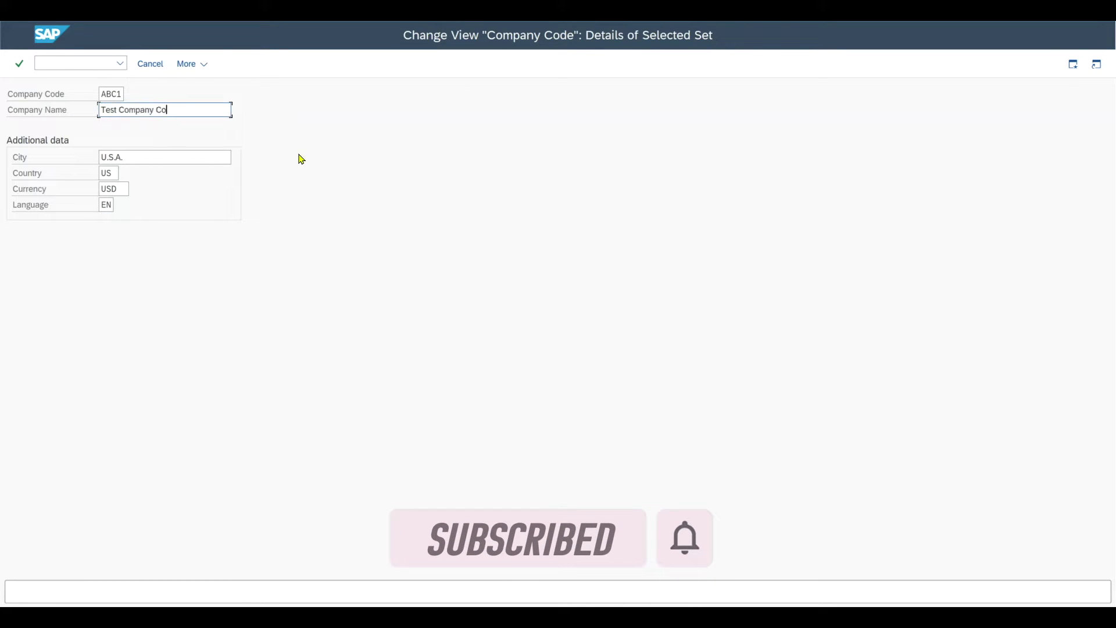
left_click(183, 163)
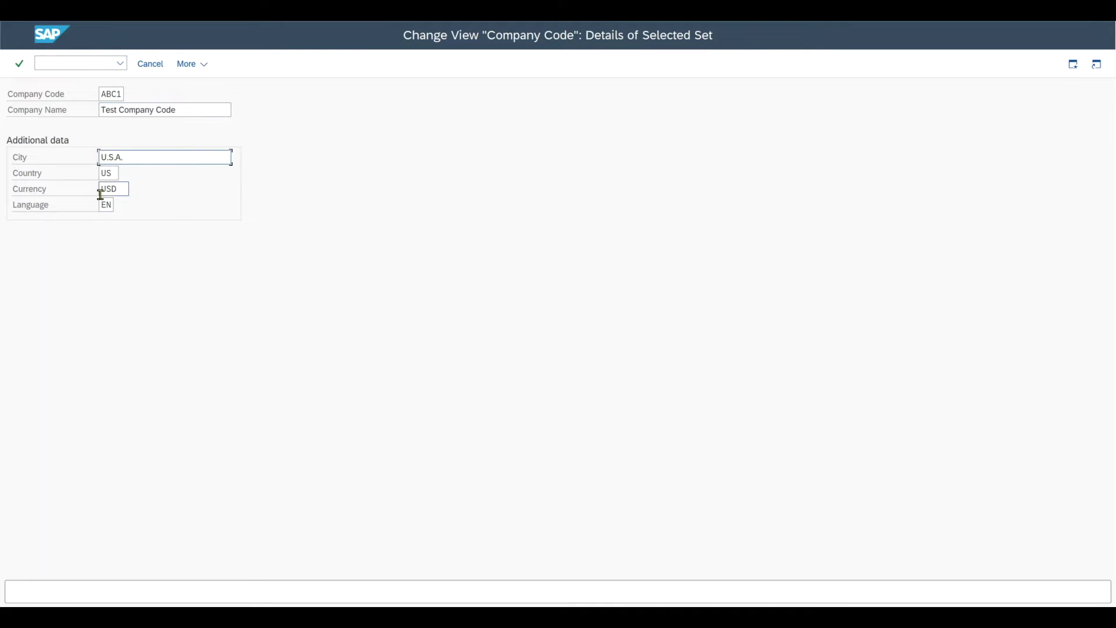
Replace the city U.S.A. with 'Test City', keeping country US, currency USD and language EN.
left_click_drag(137, 157, 97, 155)
left_click(150, 163)
left_click_drag(137, 157, 96, 158)
type("Test Crity")
key("Tab")
left_click(115, 192)
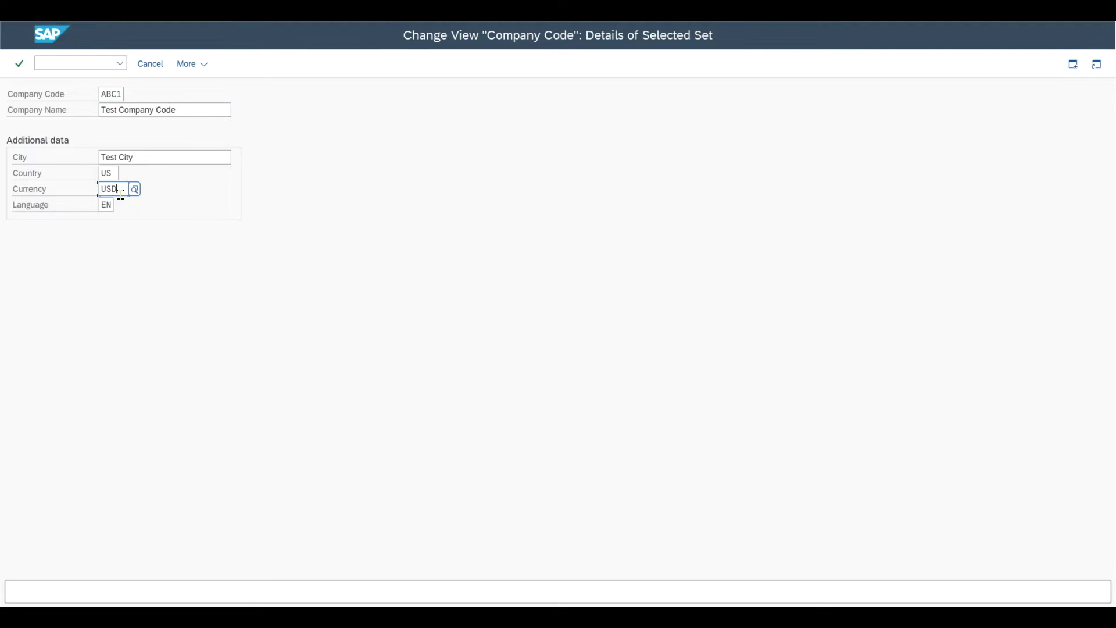
key("Tab")
left_click(227, 156)
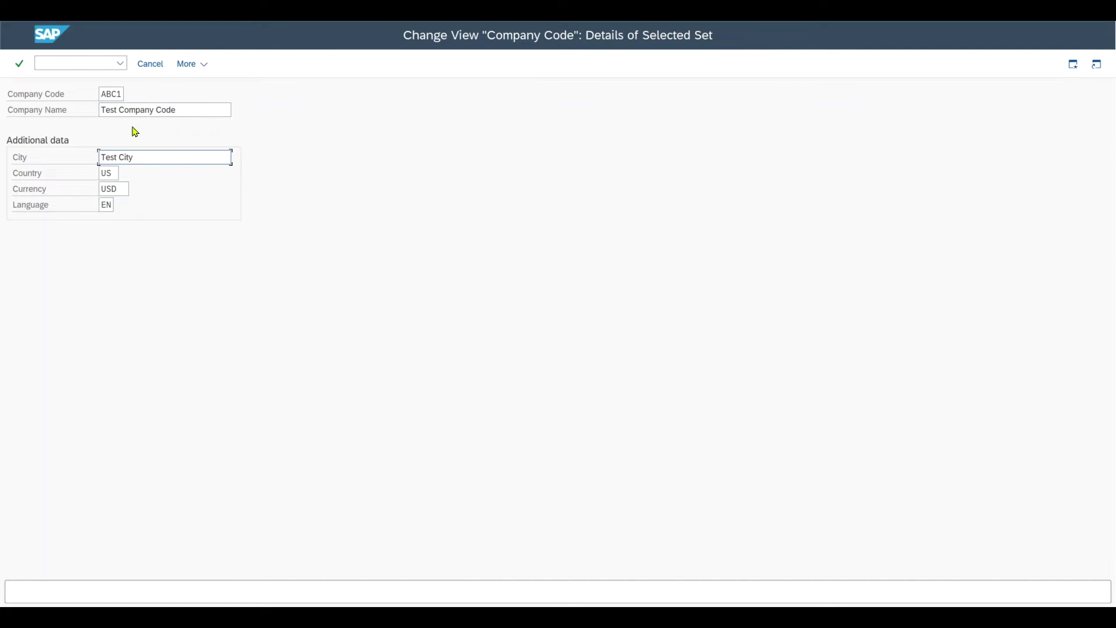
left_click(189, 109)
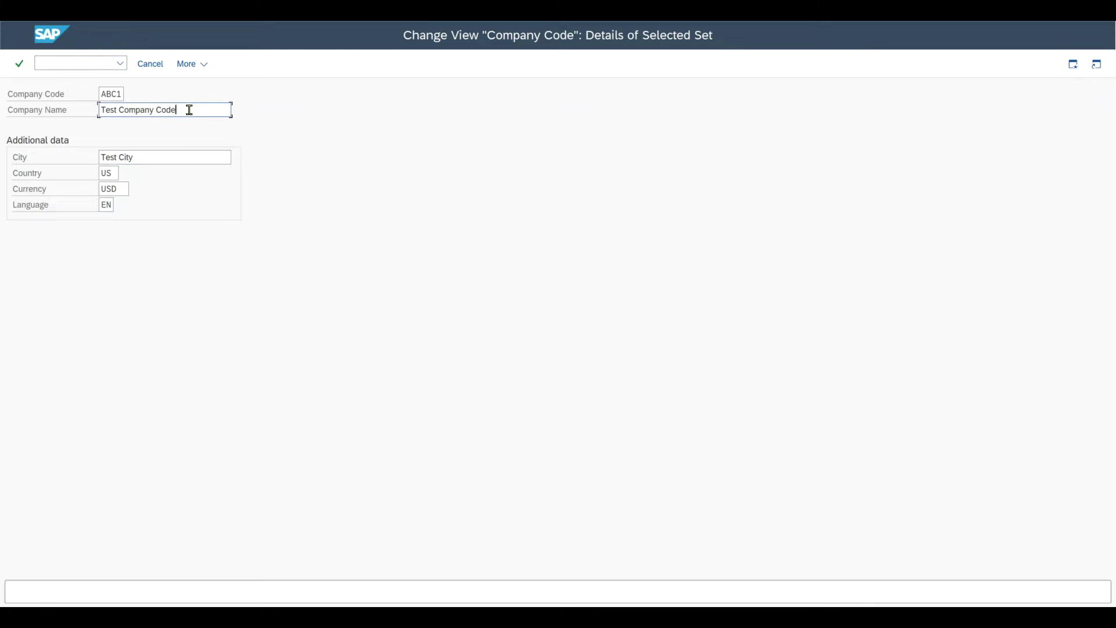
Open the Edit Address form for ABC1 and work through its fields to Country.
key("Return")
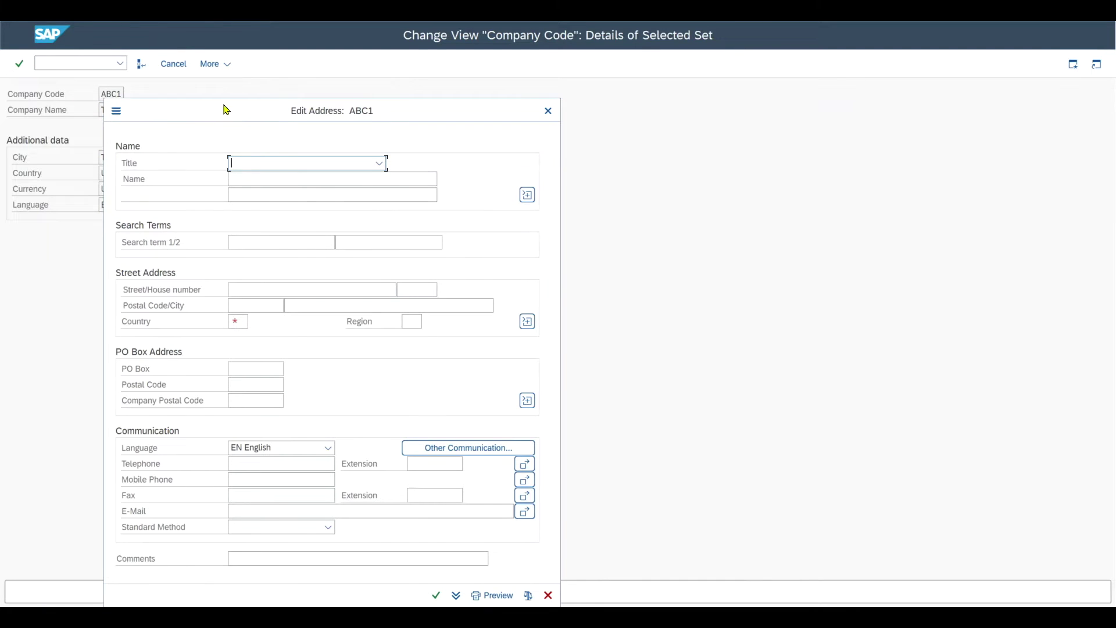
left_click_drag(227, 111, 370, 68)
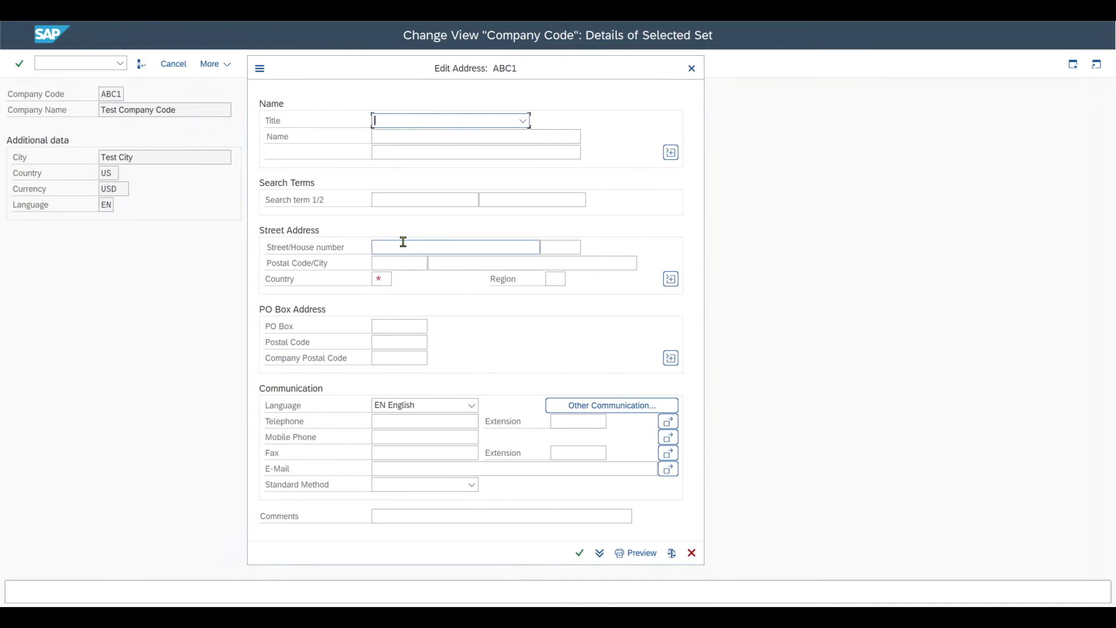
left_click(408, 200)
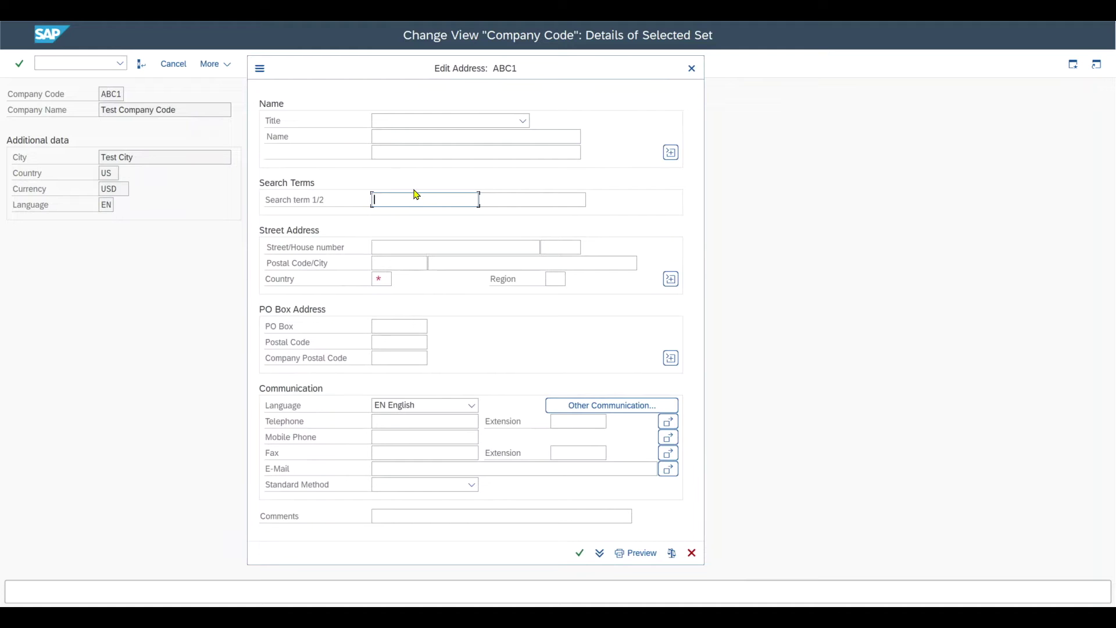
left_click(399, 247)
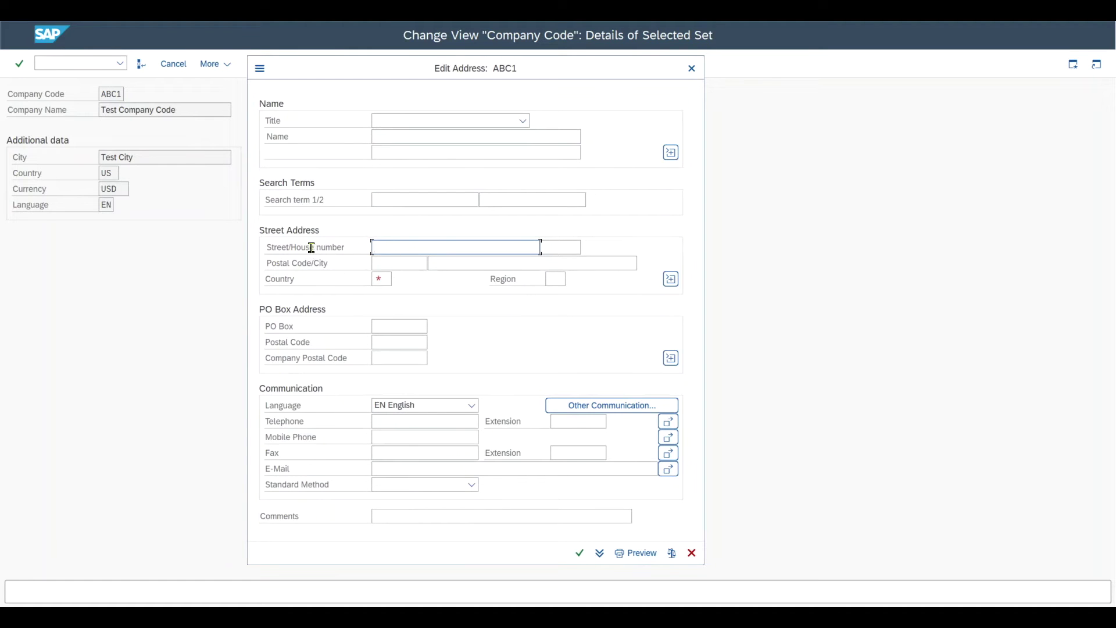
left_click(311, 249)
left_click(408, 262)
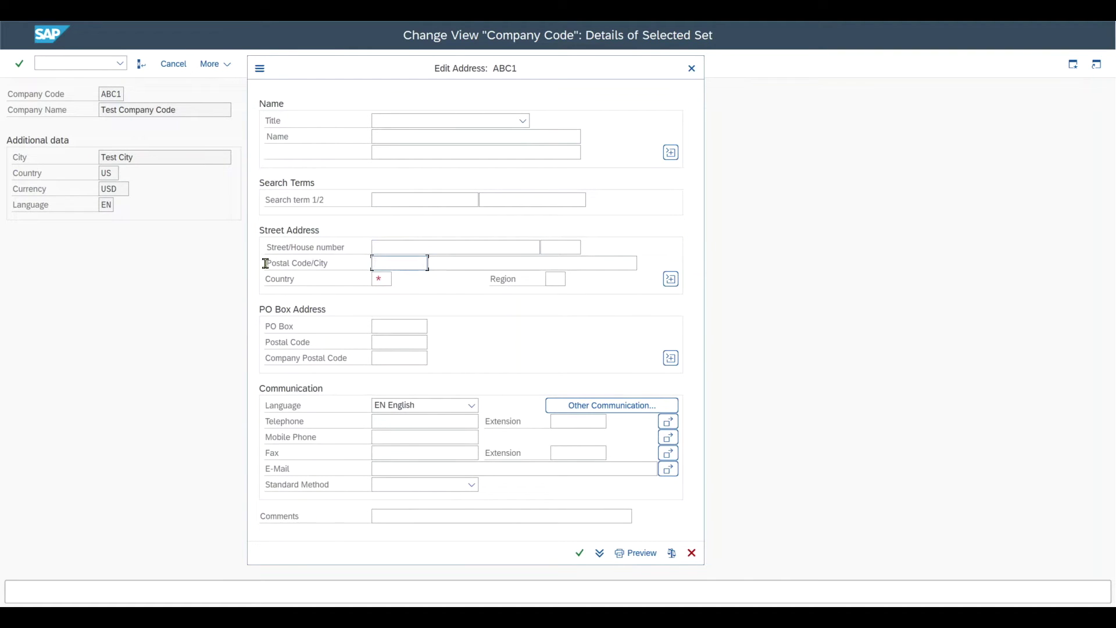
left_click(291, 263)
left_click(419, 261)
left_click(386, 278)
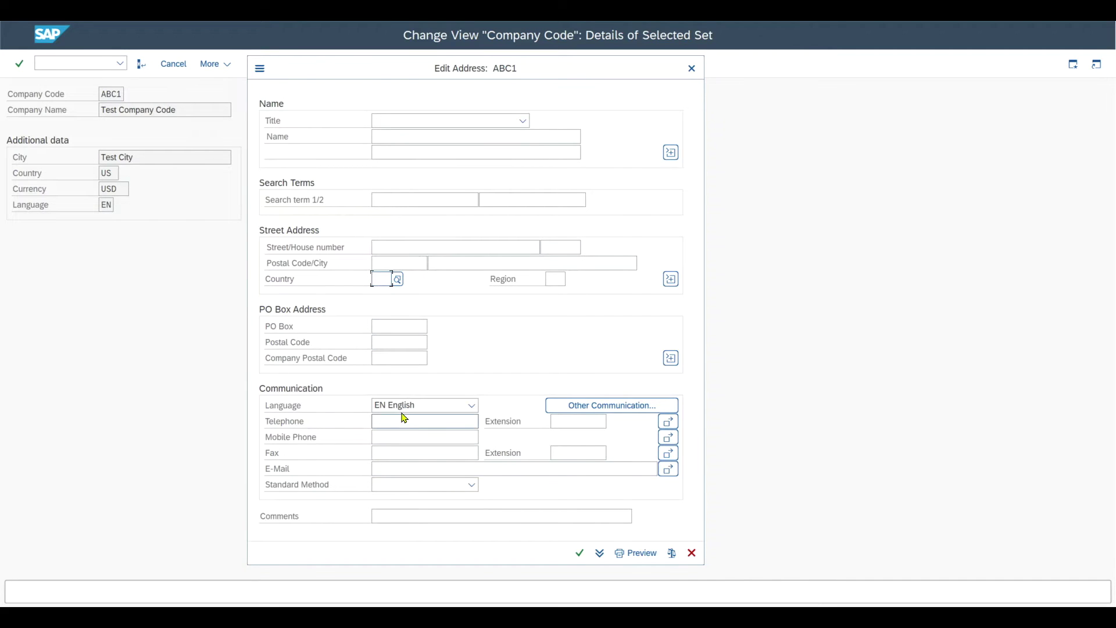
left_click(390, 327)
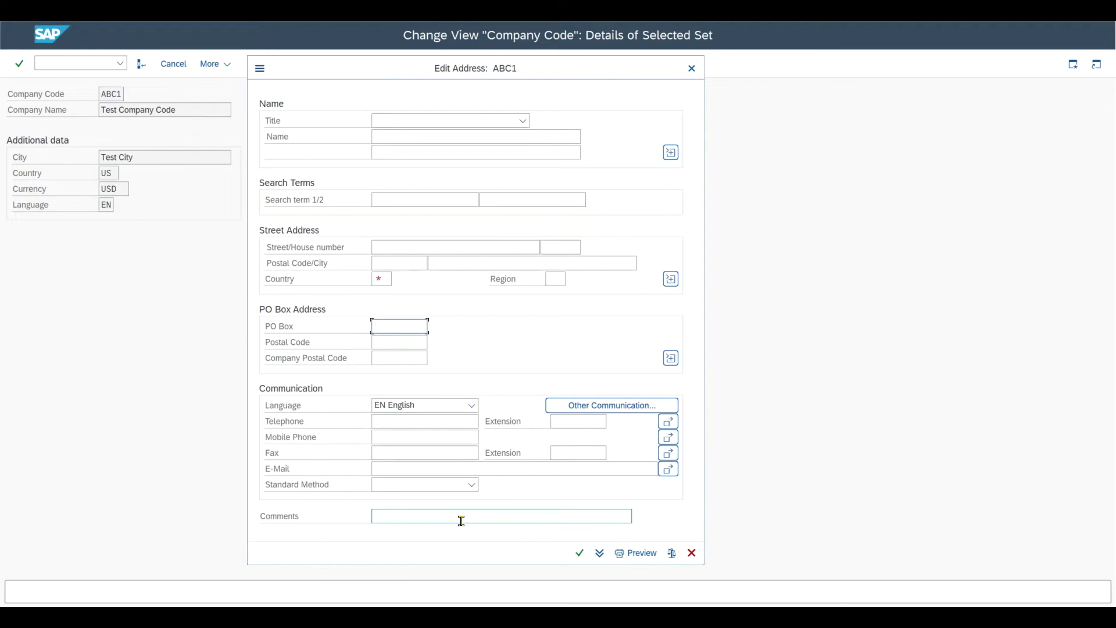
Enter country US, confirm the address to finish copying ABC1, and save.
left_click(580, 552)
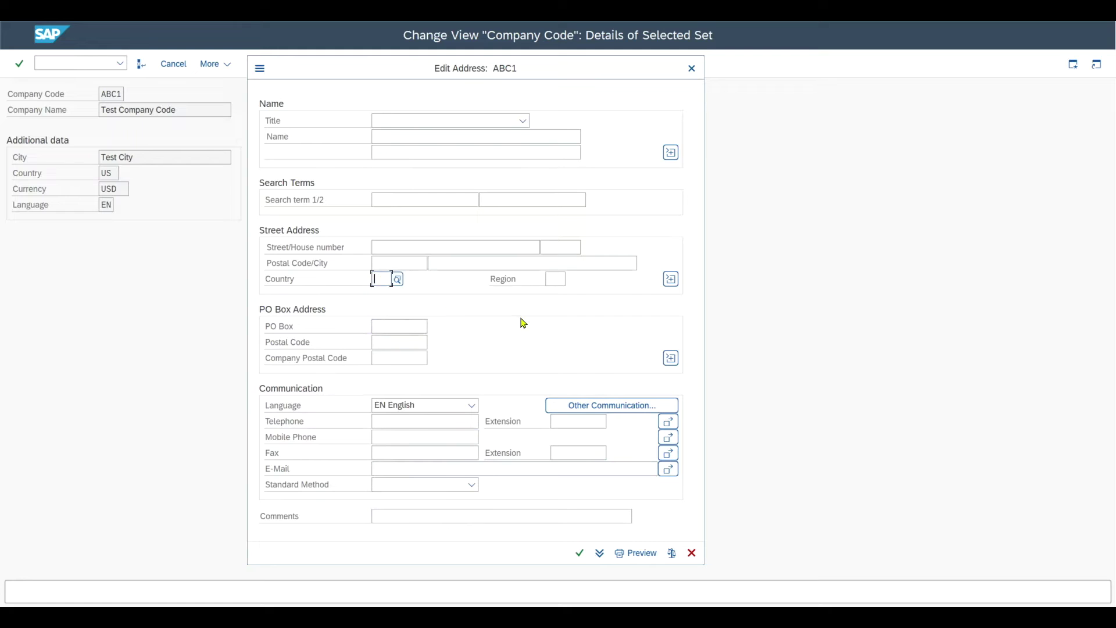
type("US")
key("Return")
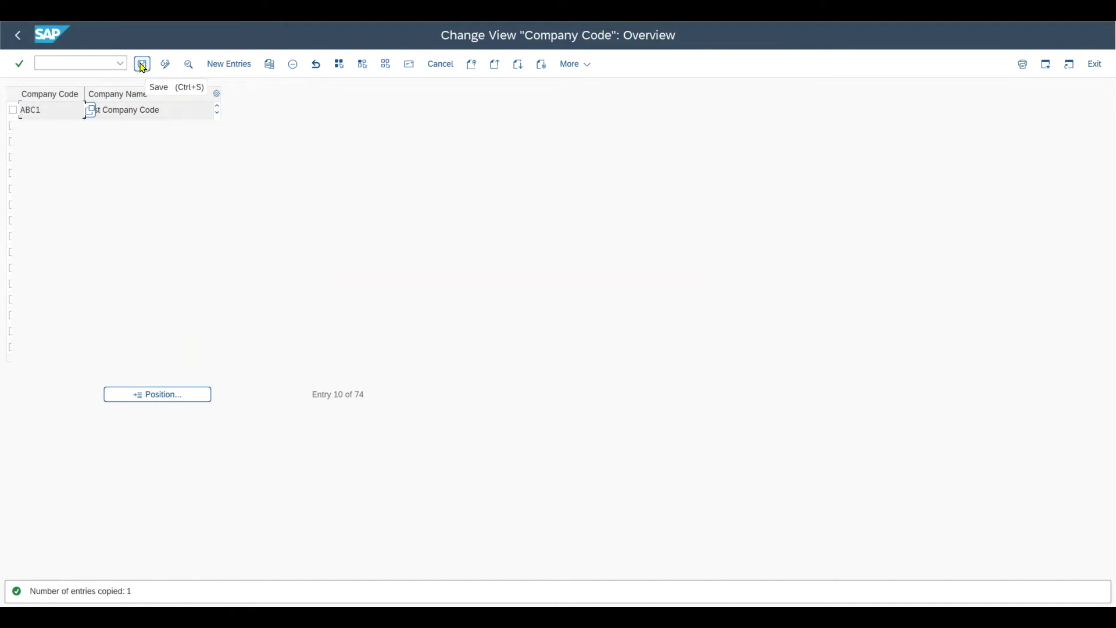
left_click(142, 64)
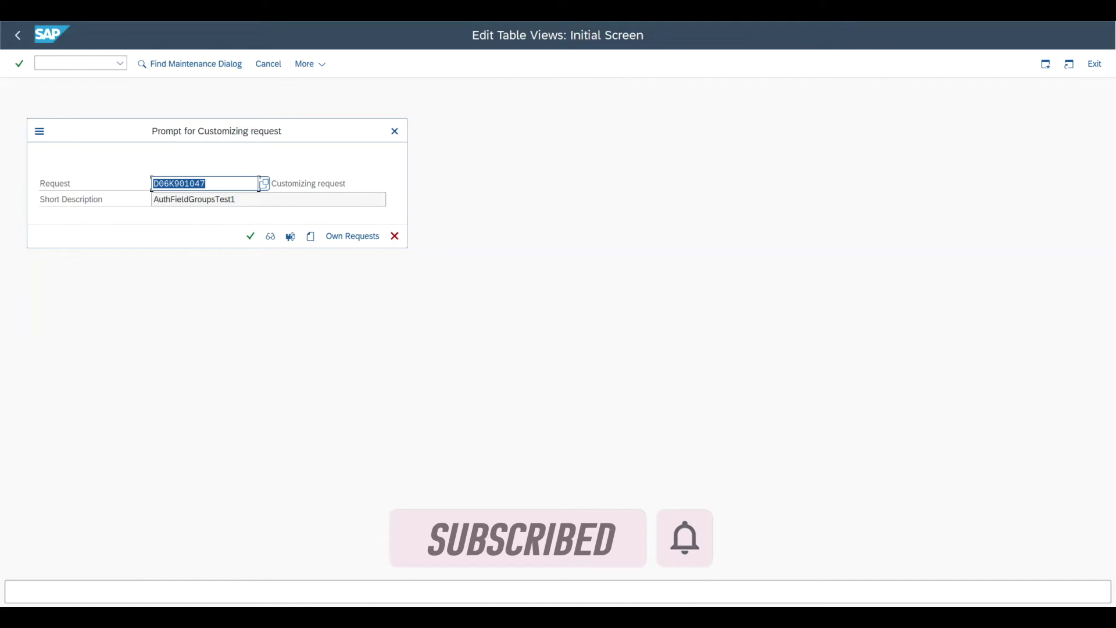
File the change under customizing request D06K901047 and confirm.
key("Return")
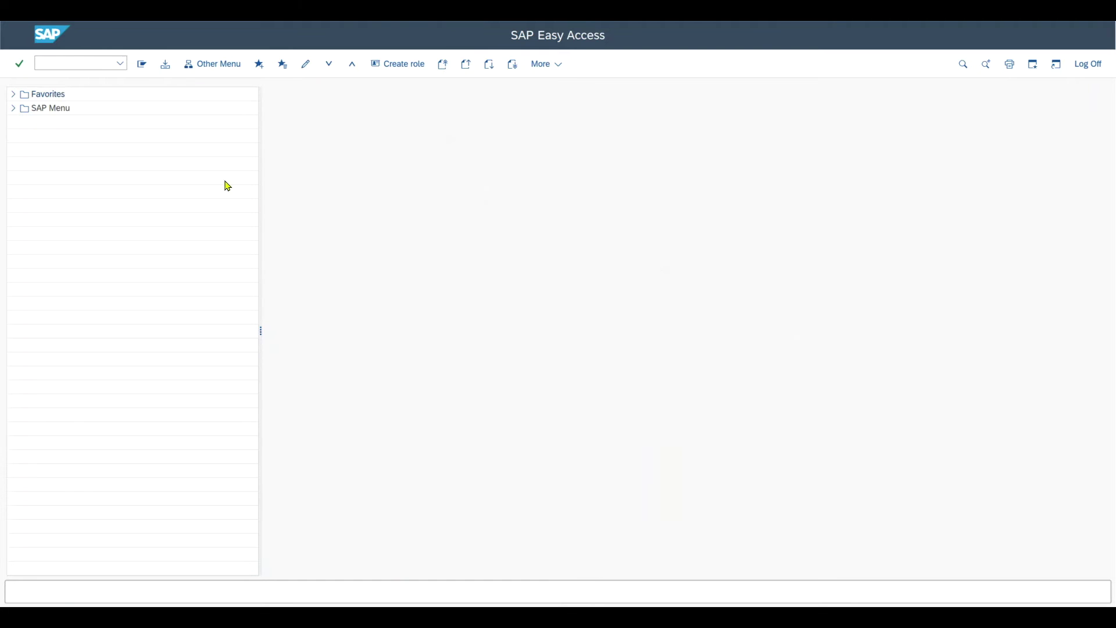
Open the internal trading partners table with transaction OX15.
left_click(82, 63)
type("OX15")
key("Return")
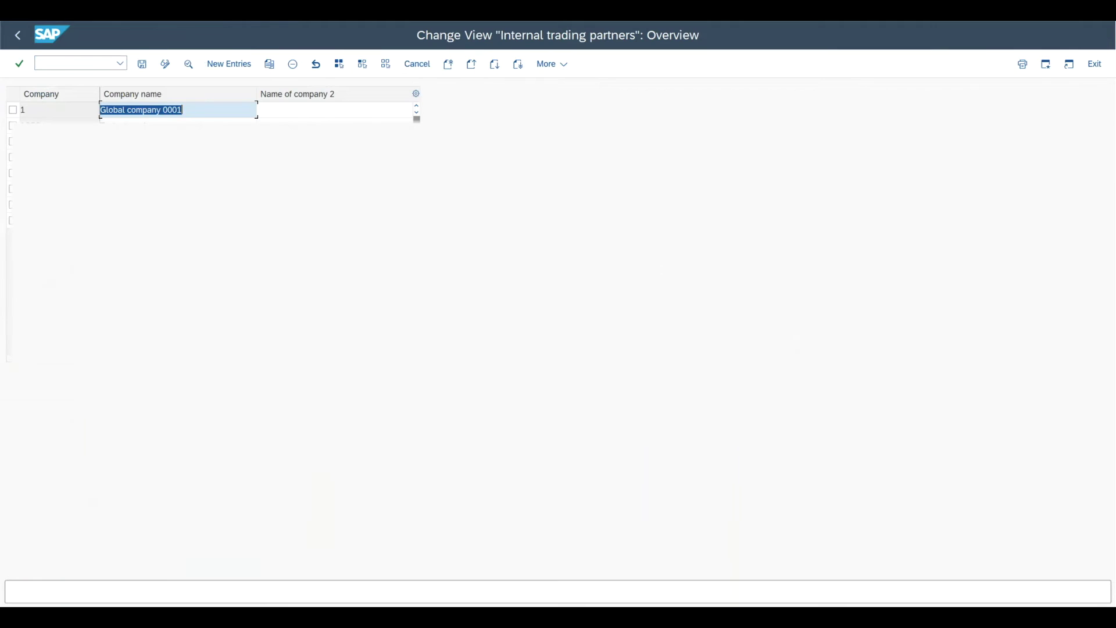
Set row 1's Company value to 1 and open the details of company 1.
left_click(60, 112)
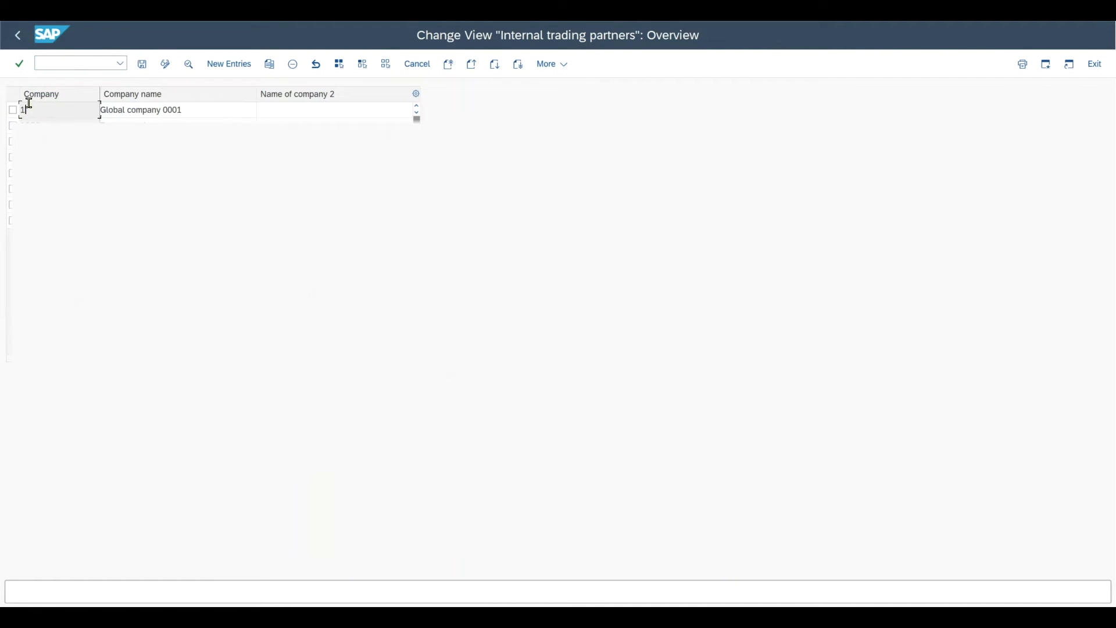
key("BackSpace")
type("1")
left_click_drag(193, 109, 83, 108)
left_click(339, 109)
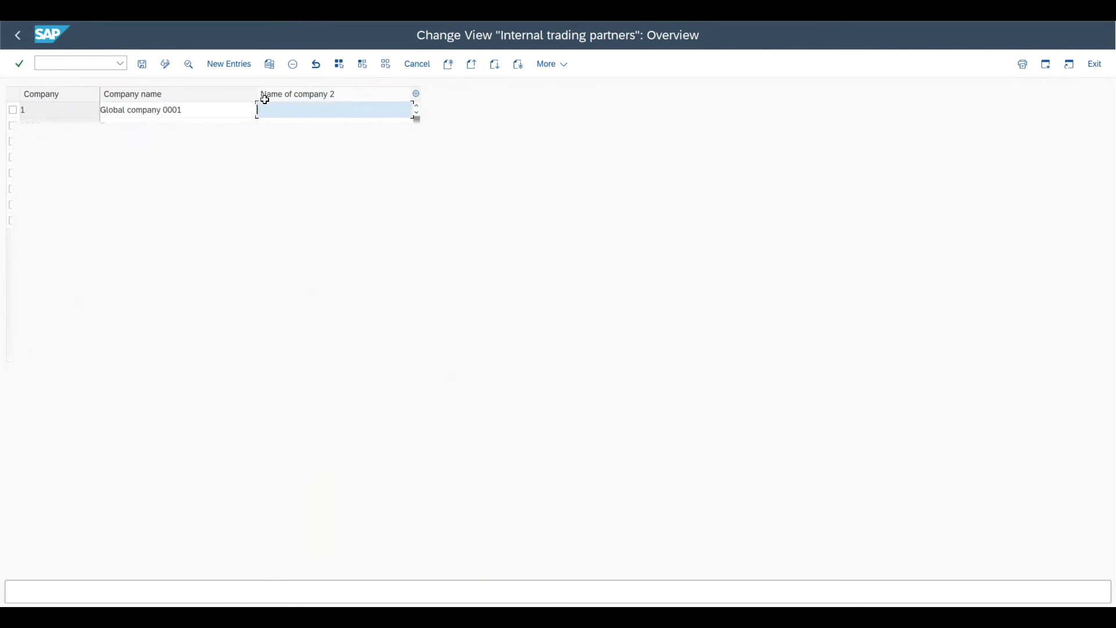
left_click(82, 109)
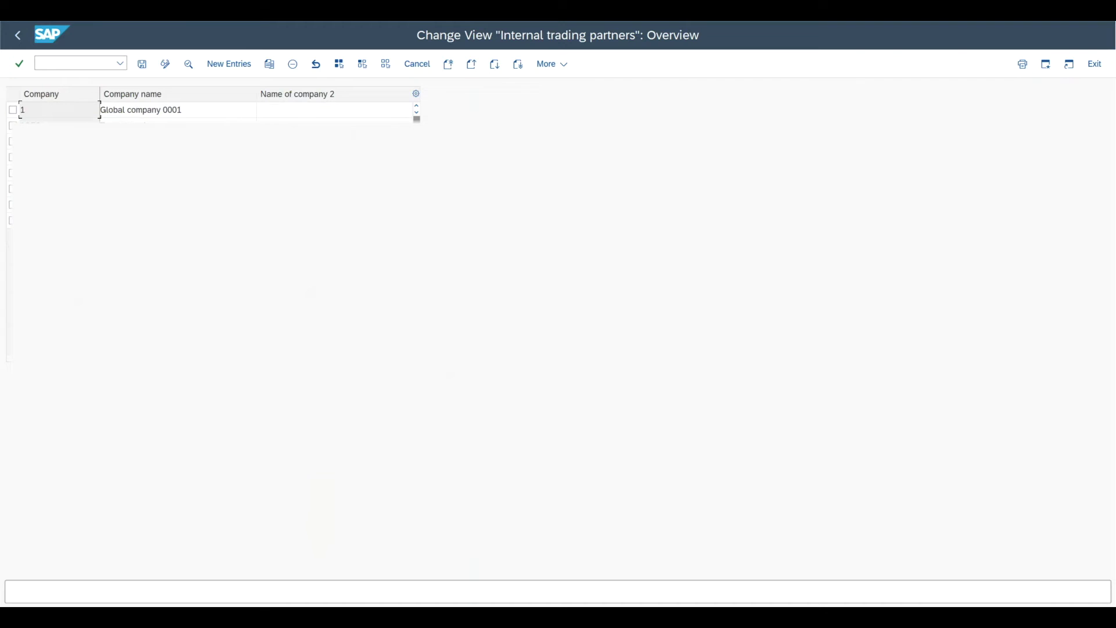
left_click(39, 62)
double_click(45, 110)
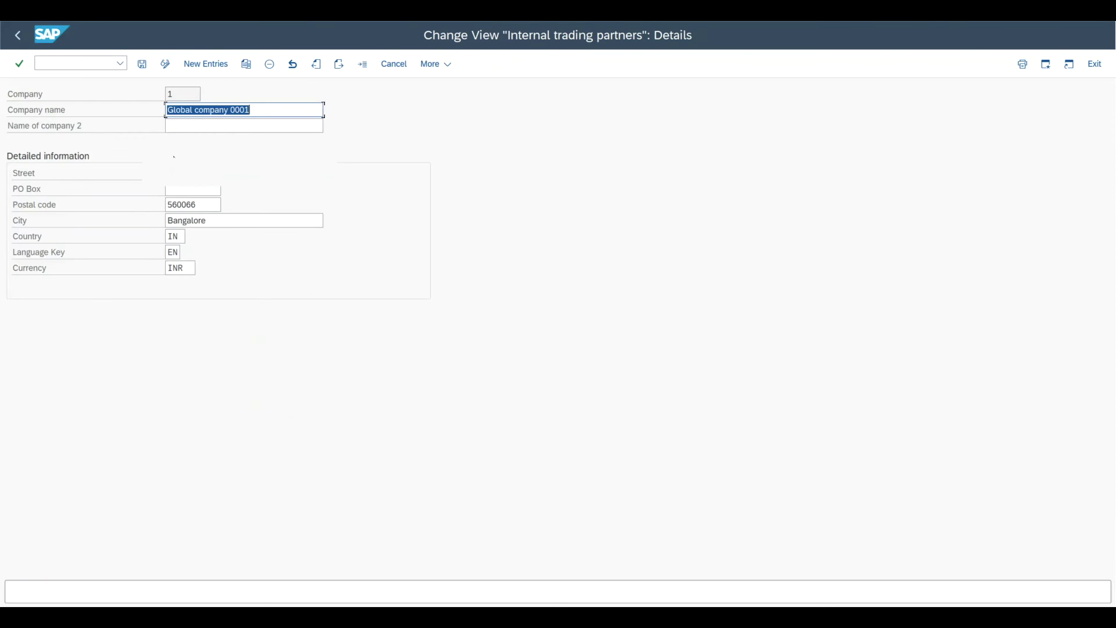
Review company 1's details: postal code 560066, city Bangalore, country IN, language EN, currency INR.
left_click(182, 125)
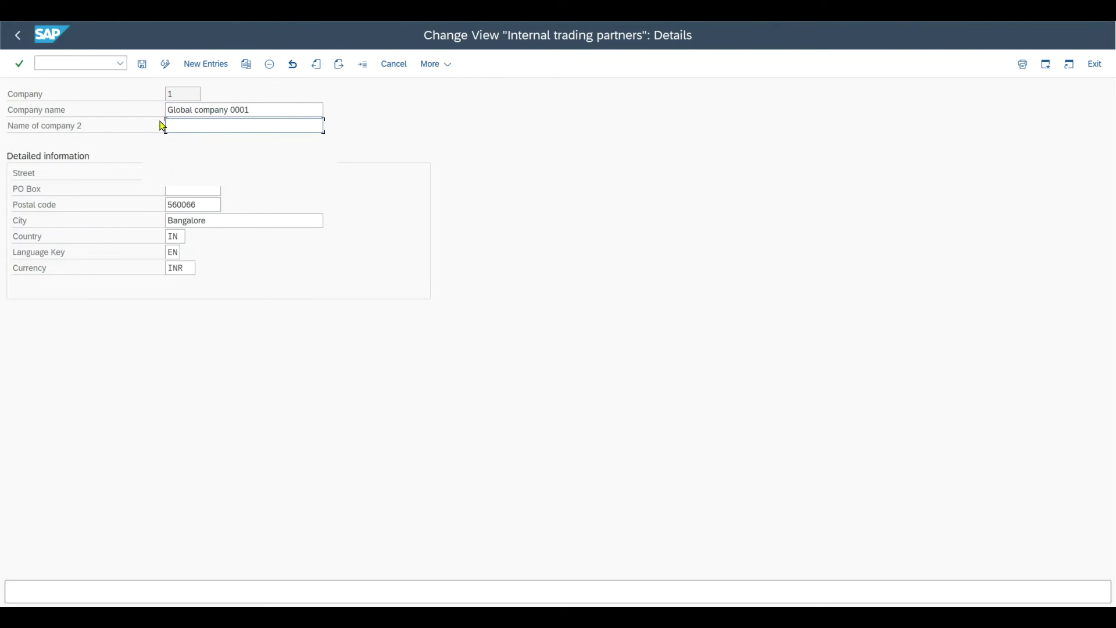
left_click(198, 191)
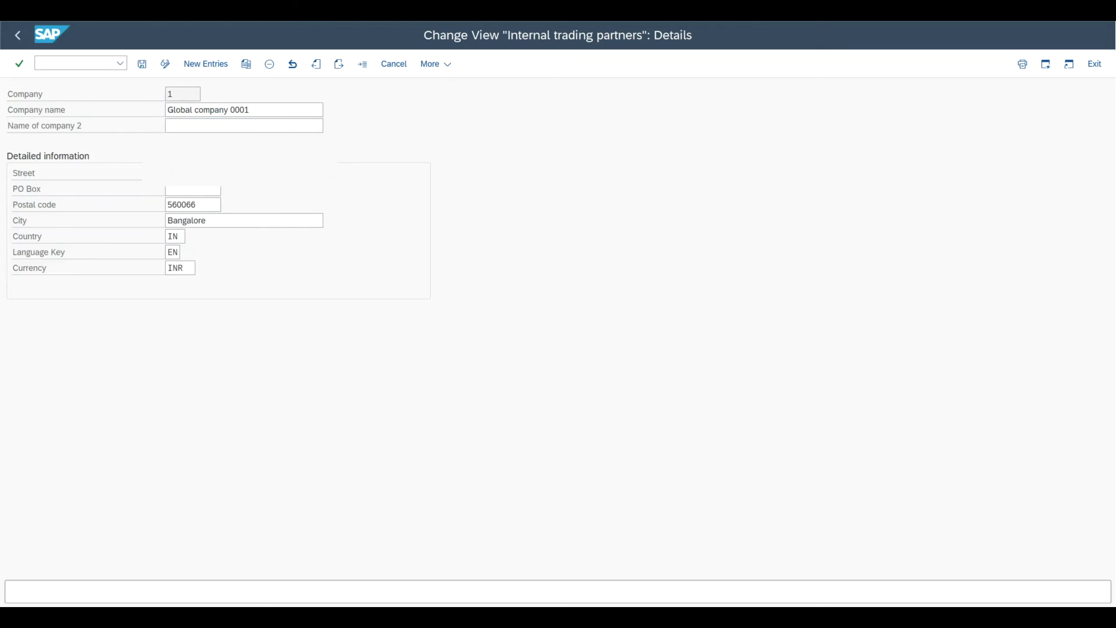
double_click(192, 204)
left_click(225, 222)
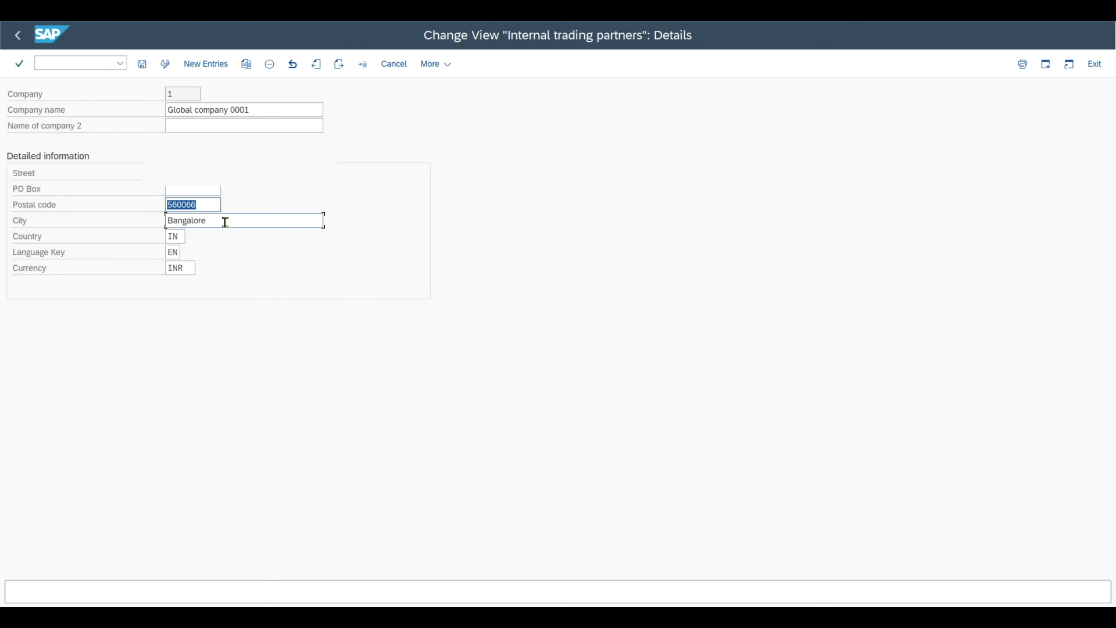
double_click(225, 222)
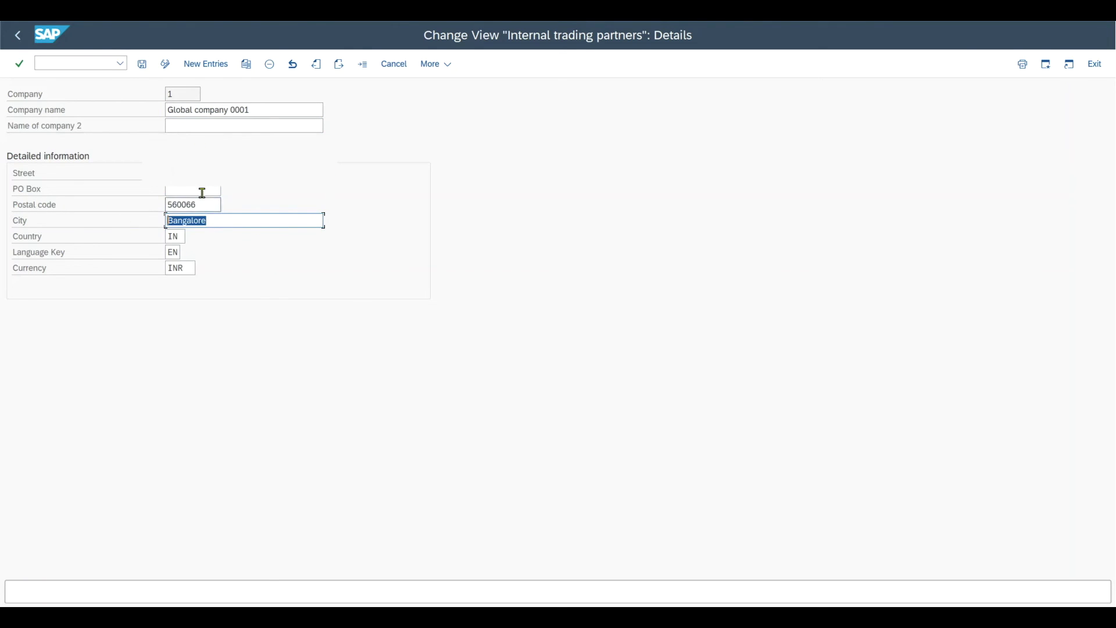
double_click(181, 238)
double_click(173, 253)
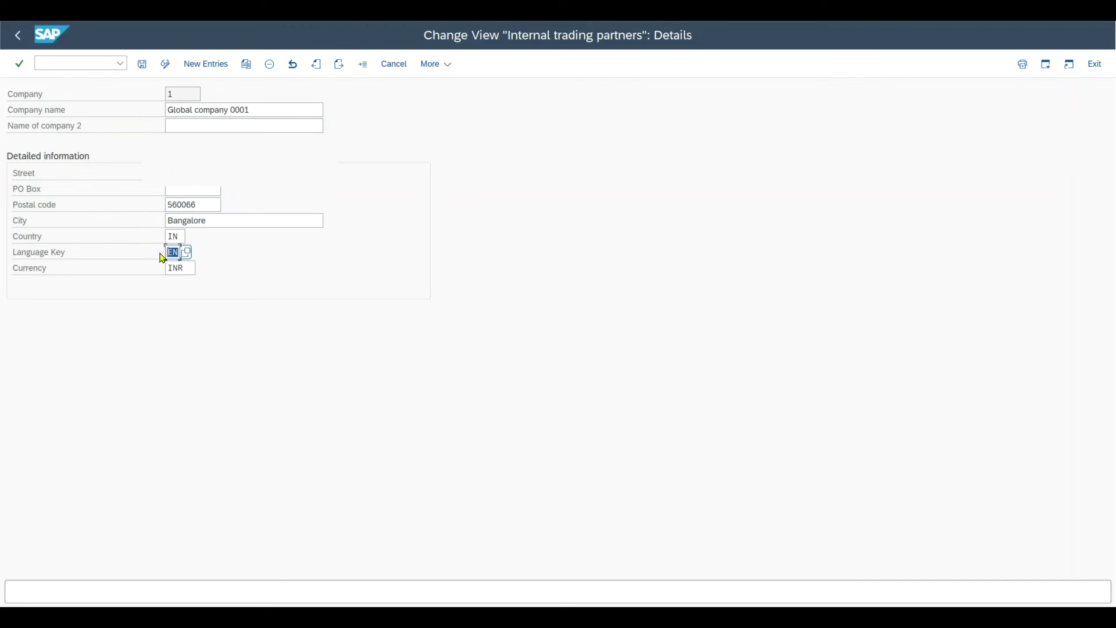
double_click(182, 267)
left_click(192, 267)
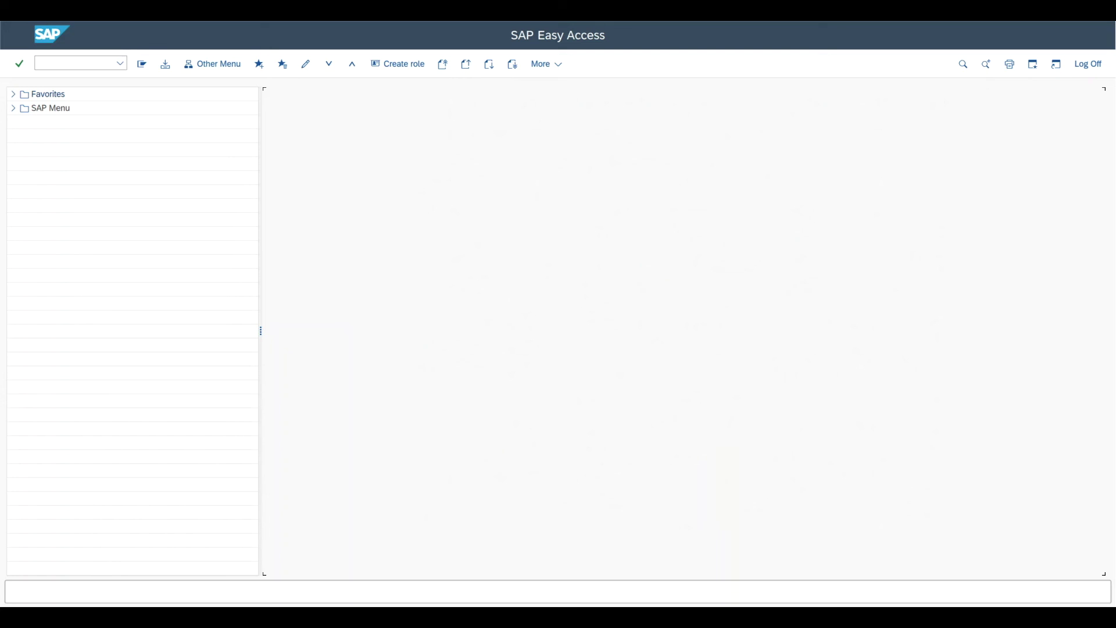
left_click(72, 65)
Open the company-code-to-company assignment table with OX16 and find the US01 and VE01 rows.
type("ox16")
key("Return")
left_click(332, 409)
left_click(334, 423)
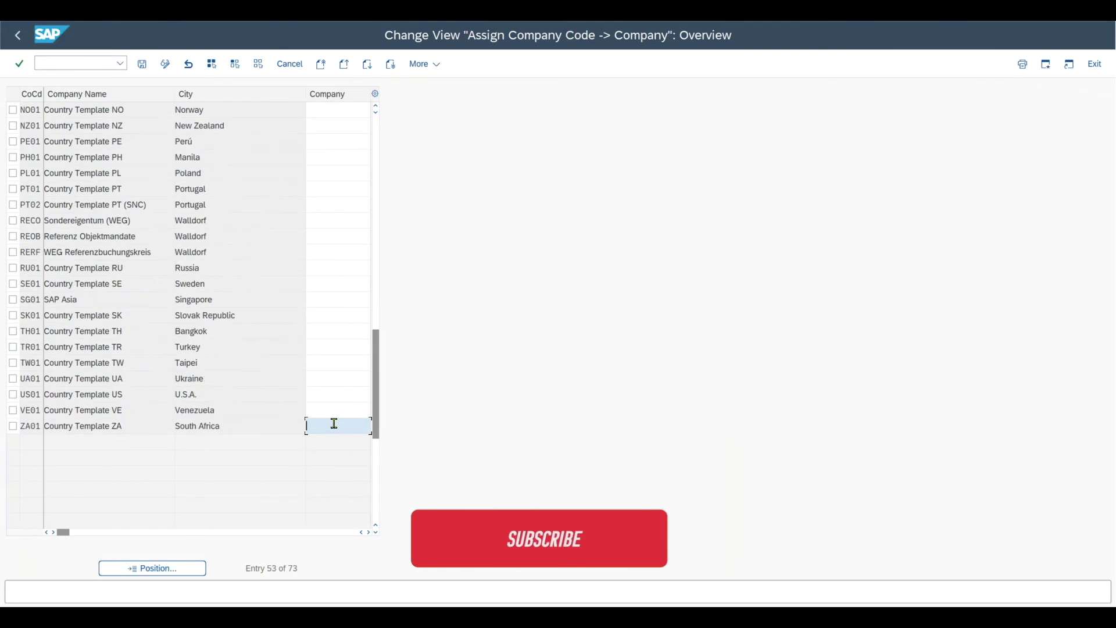
left_click(339, 378)
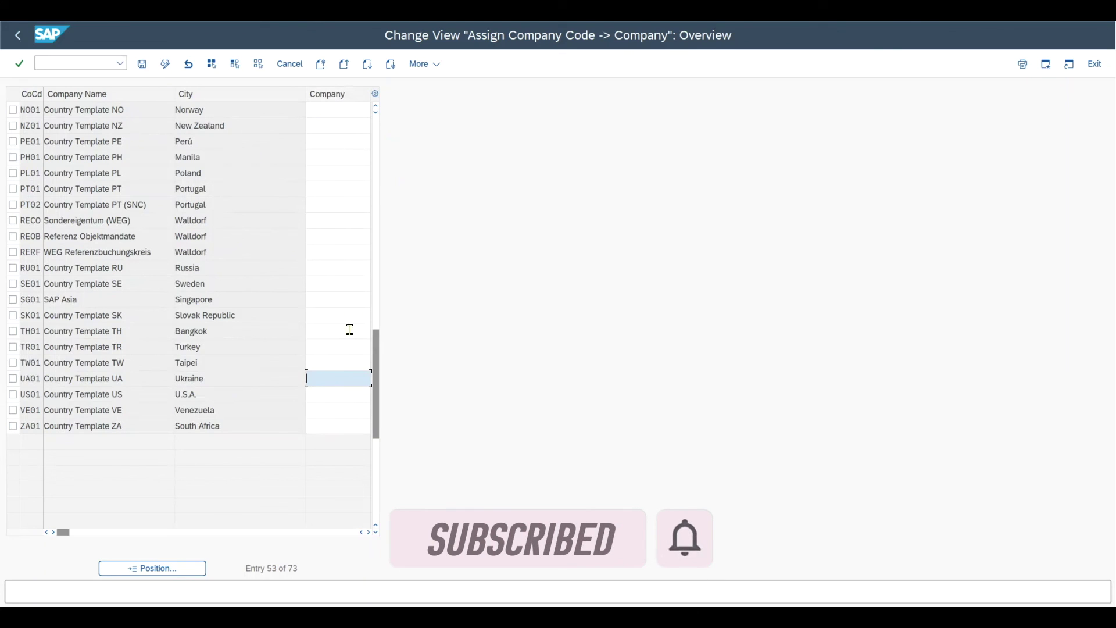
Enter company 1 in the Company column for company codes US01 and VE01.
left_click(339, 394)
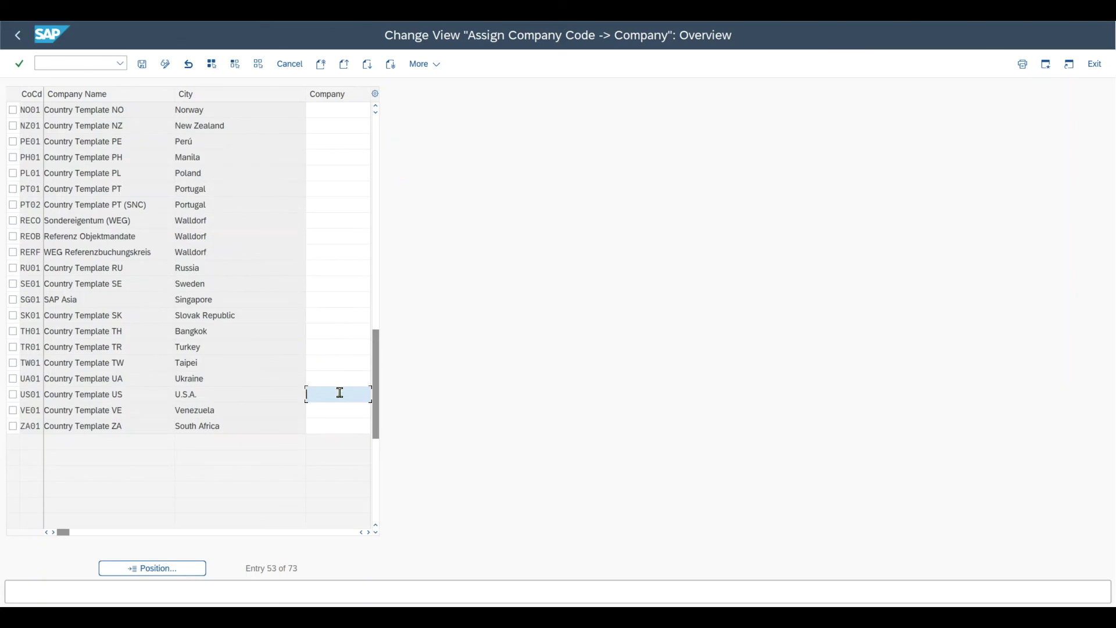
type("1")
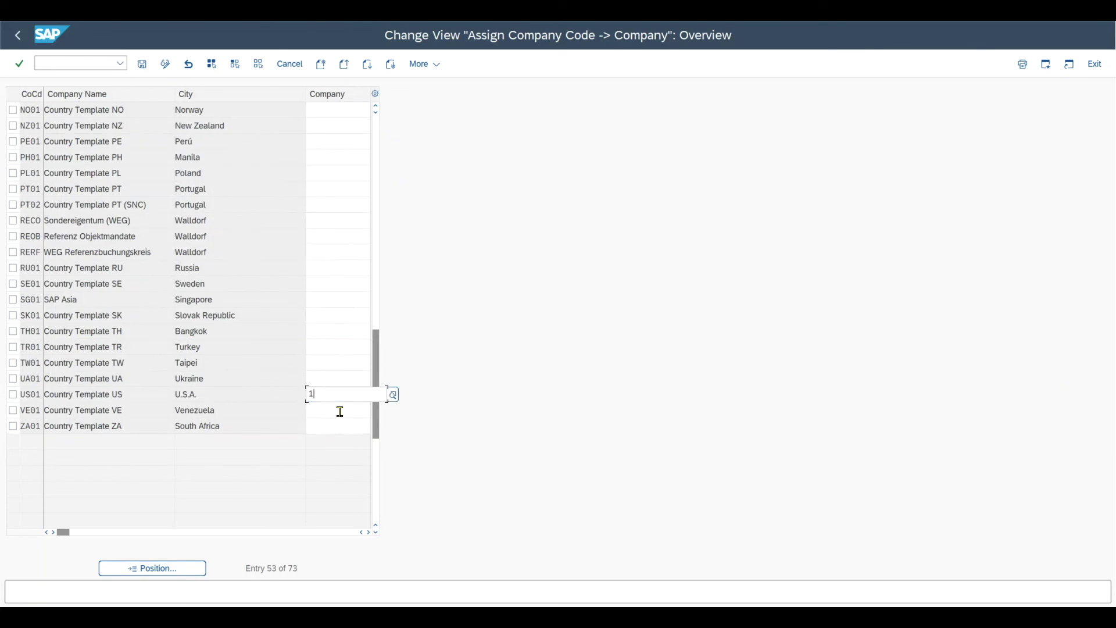
left_click(339, 411)
type("1")
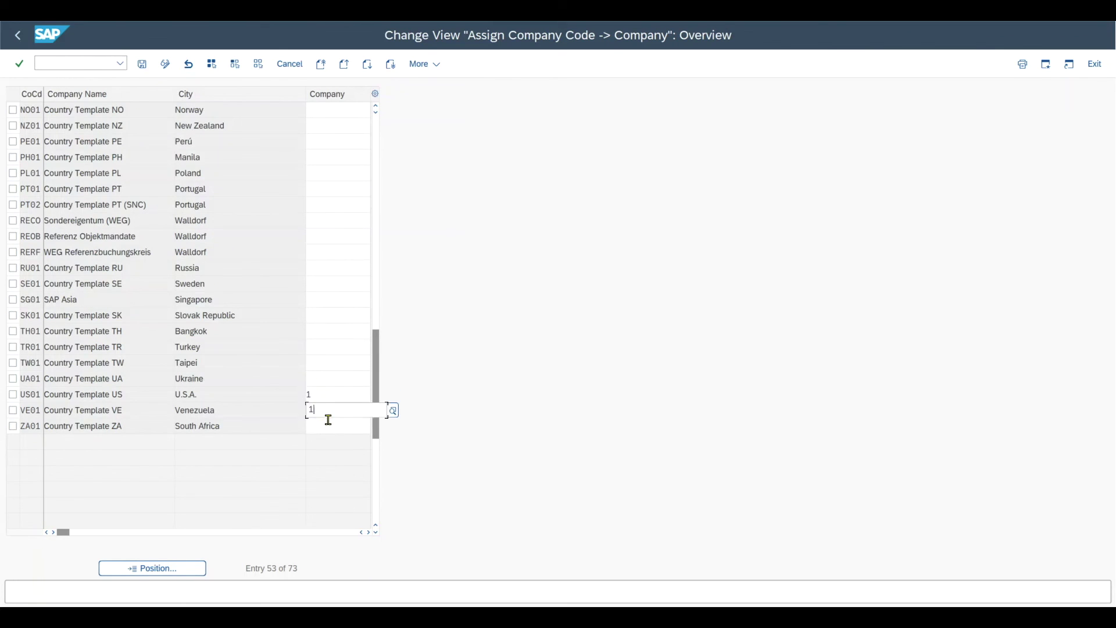
left_click(318, 375)
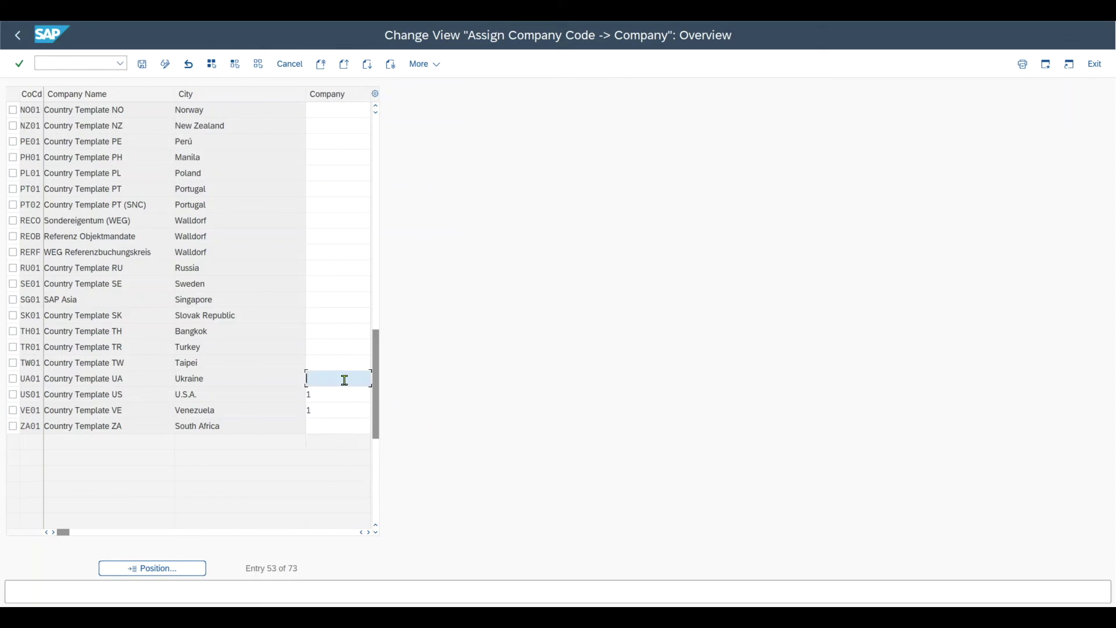
left_click(319, 397)
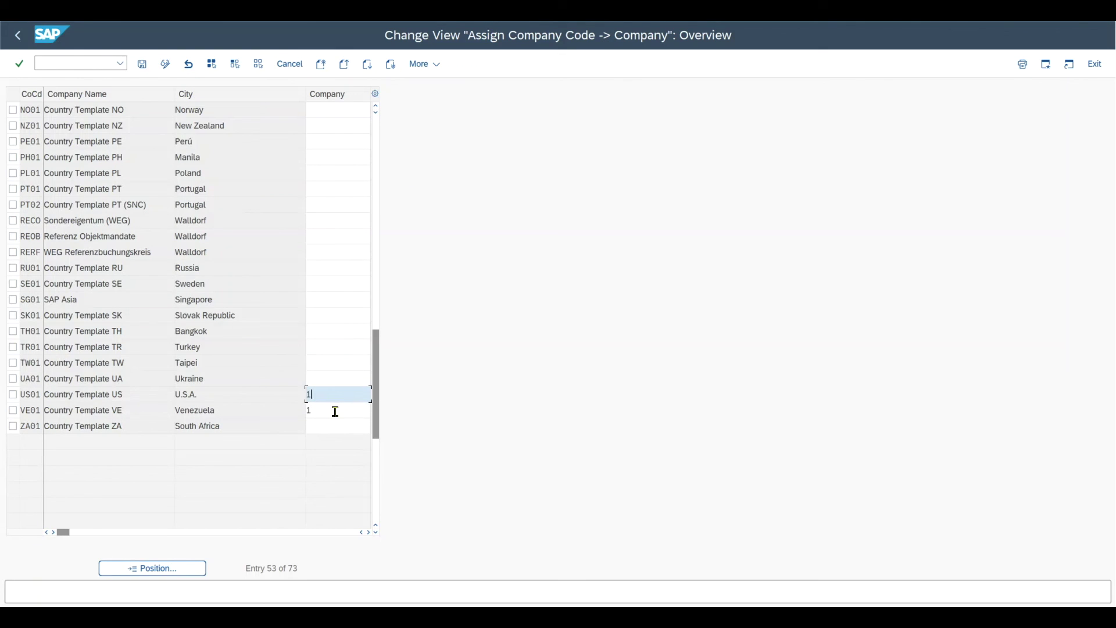